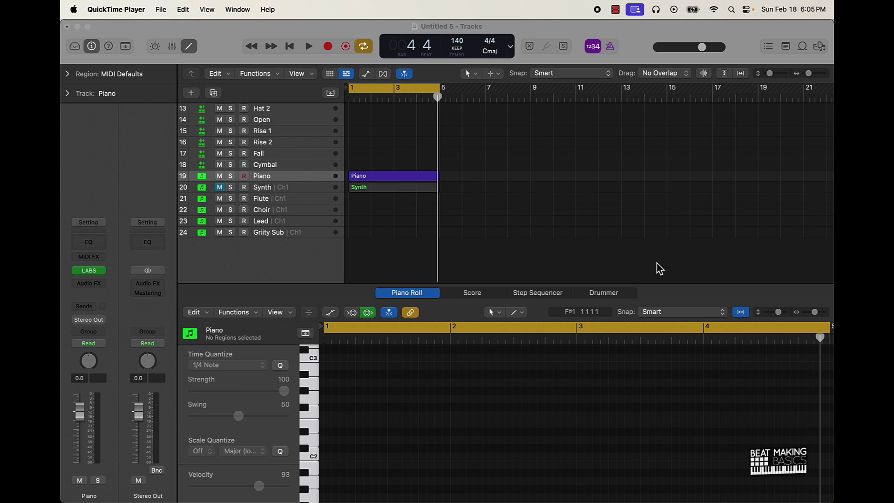
# Step: Play the Piano region's pattern in an enlarged Step Sequencer with Musical Typing closed, and hide the editor
pyautogui.click(415, 179)
pyautogui.scroll(2, 529, 406)
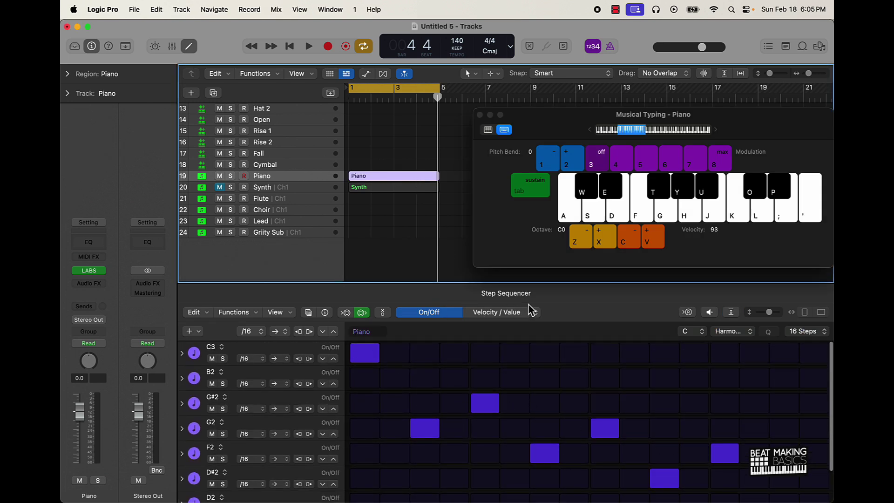
pyautogui.click(478, 116)
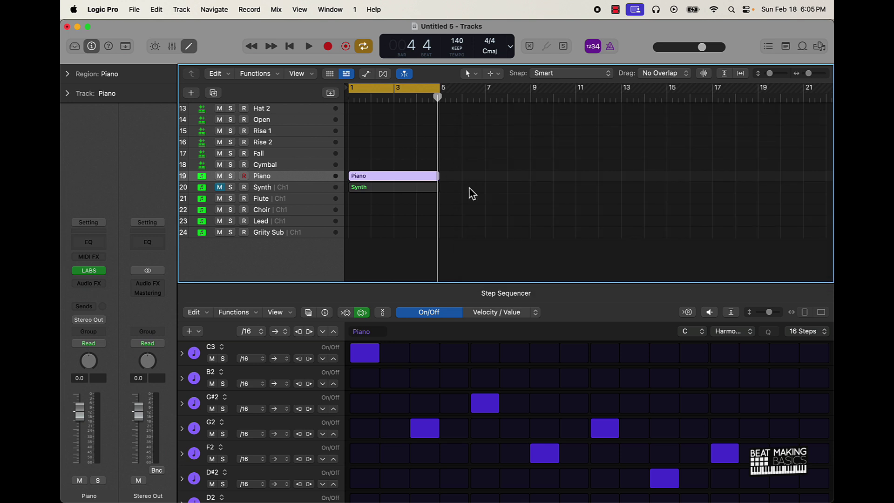
pyautogui.press('space')
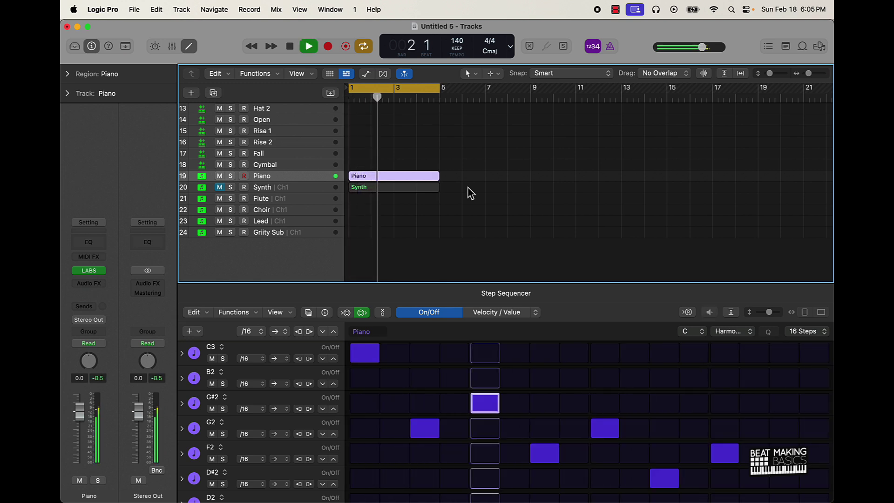
pyautogui.moveTo(480, 283); pyautogui.dragTo(485, 210)
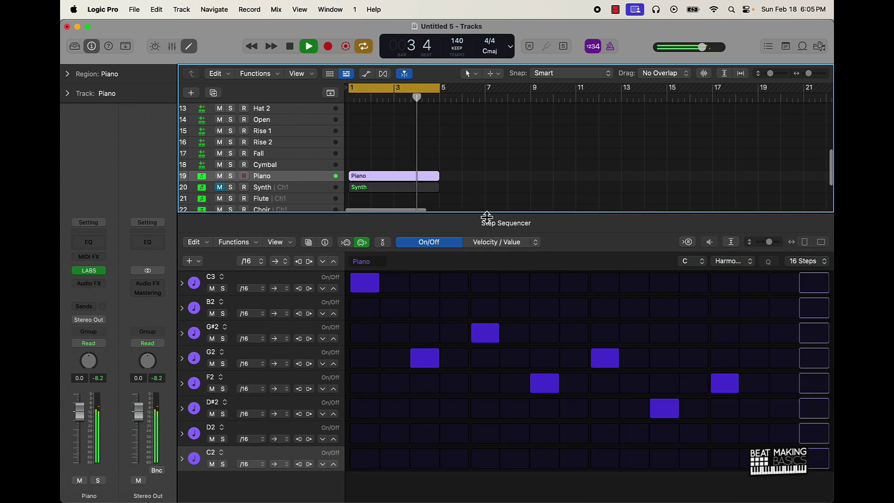
pyautogui.press('space')
pyautogui.click(189, 47)
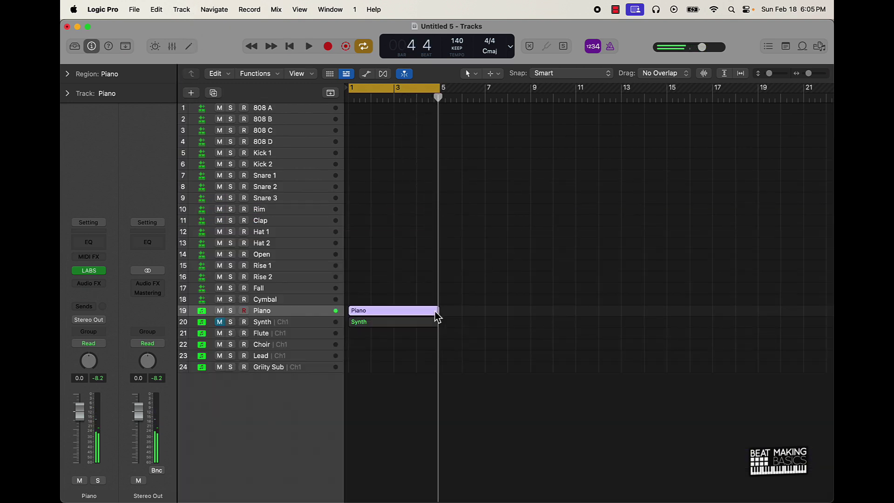
# Step: Insert the stereo Waves GW PianoCentric (s) effect on the Piano track and place its window clear of the regions
pyautogui.click(374, 352)
pyautogui.click(288, 315)
pyautogui.click(102, 287)
pyautogui.moveTo(122, 493)
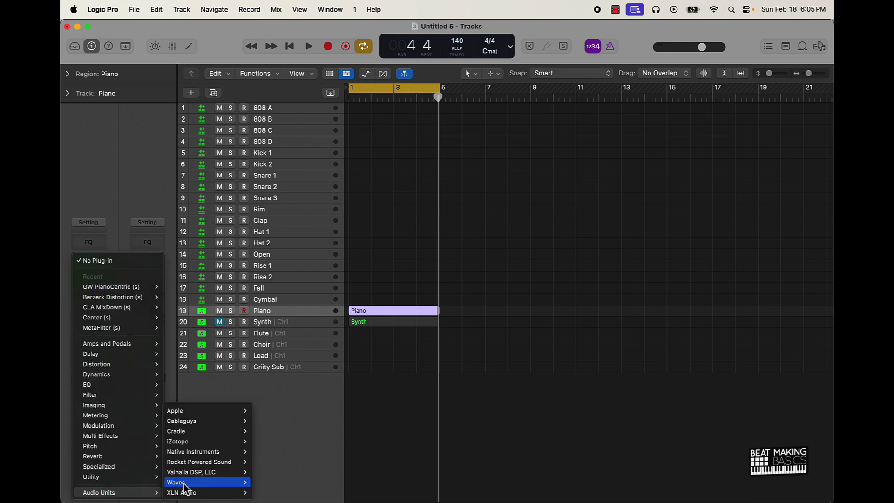
pyautogui.moveTo(185, 488)
pyautogui.scroll(-5, 313, 451)
pyautogui.moveTo(307, 442)
pyautogui.scroll(-15, 307, 443)
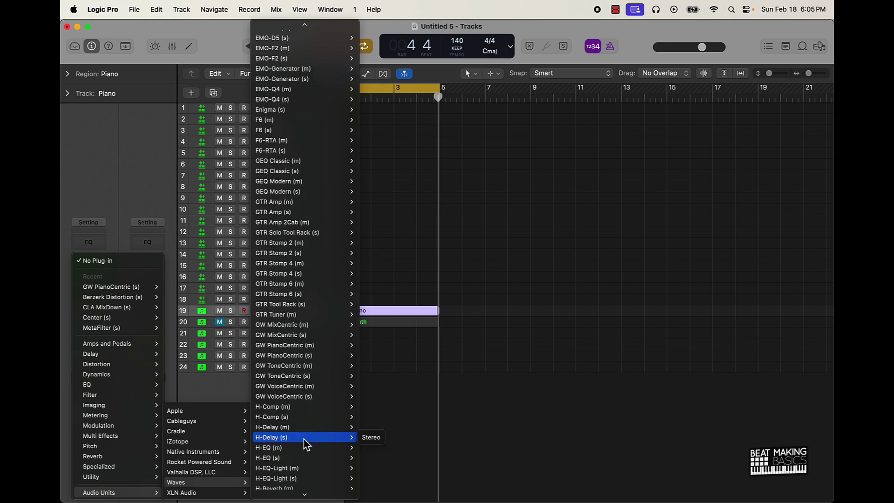
pyautogui.moveTo(315, 359)
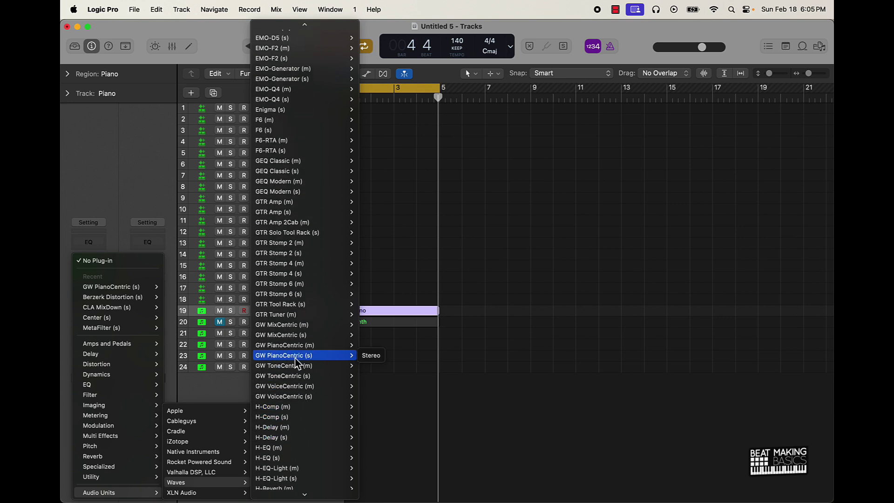
pyautogui.click(377, 357)
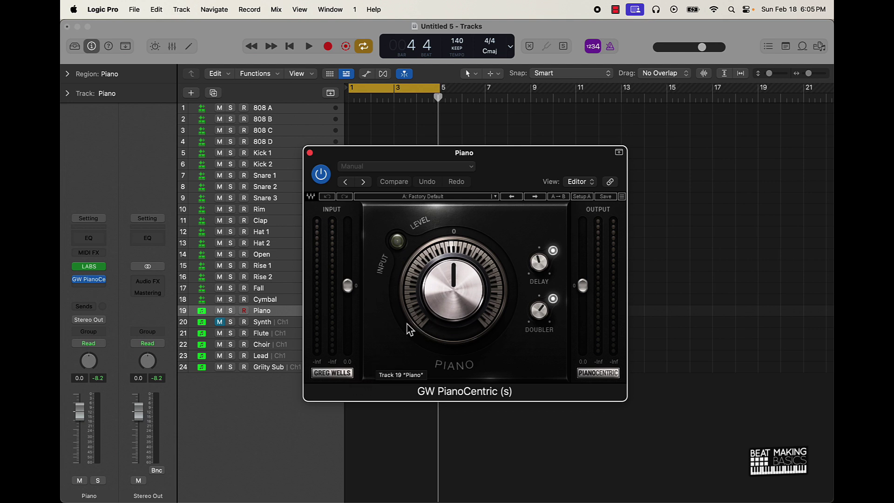
pyautogui.moveTo(530, 162); pyautogui.dragTo(681, 139)
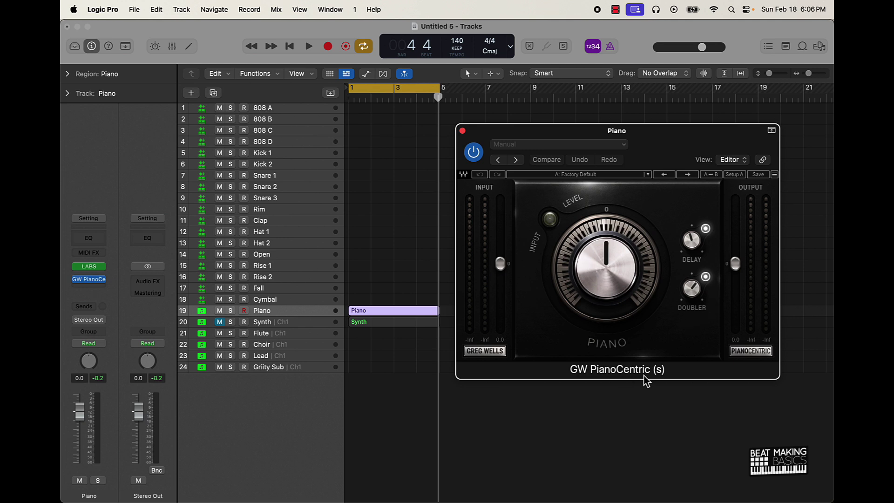
# Step: Compare the Piano track's playback with PianoCentric active and bypassed, and turn the effect back on
pyautogui.press('space')
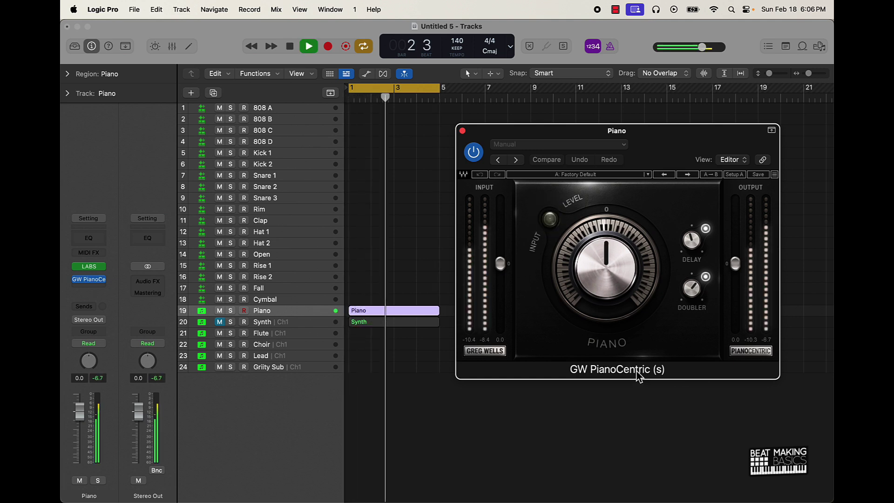
pyautogui.press('space')
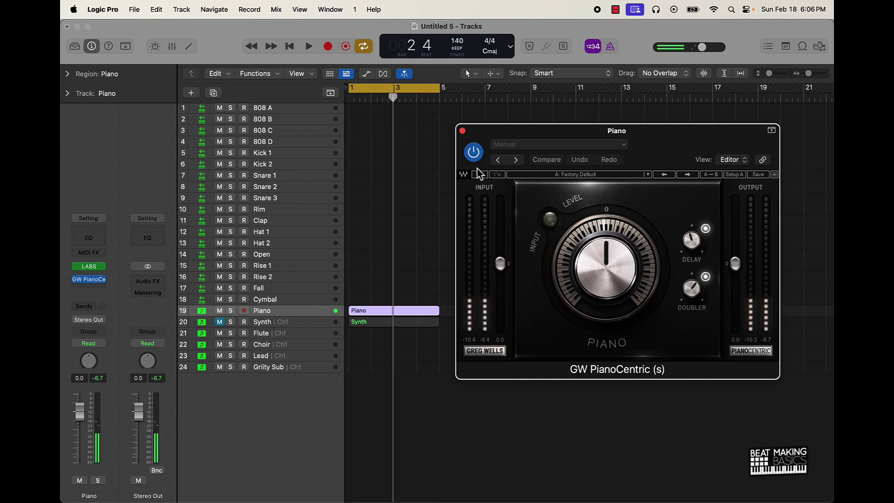
pyautogui.click(474, 152)
pyautogui.press('space')
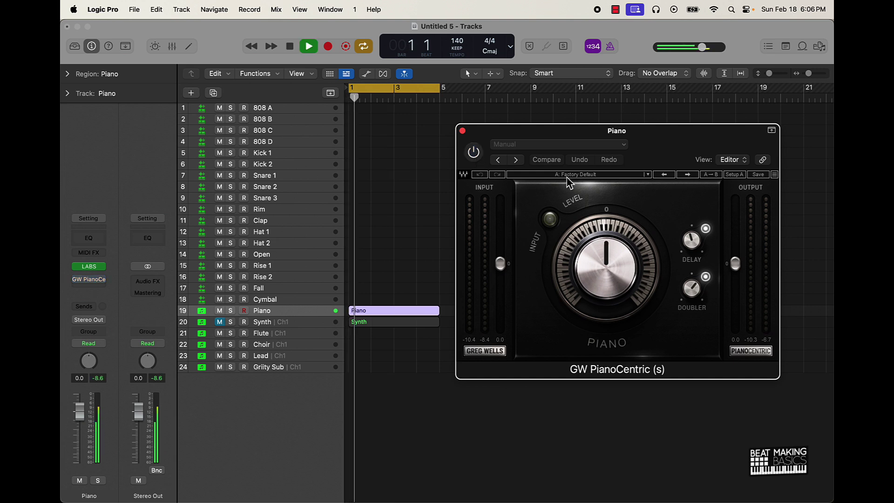
pyautogui.press('space')
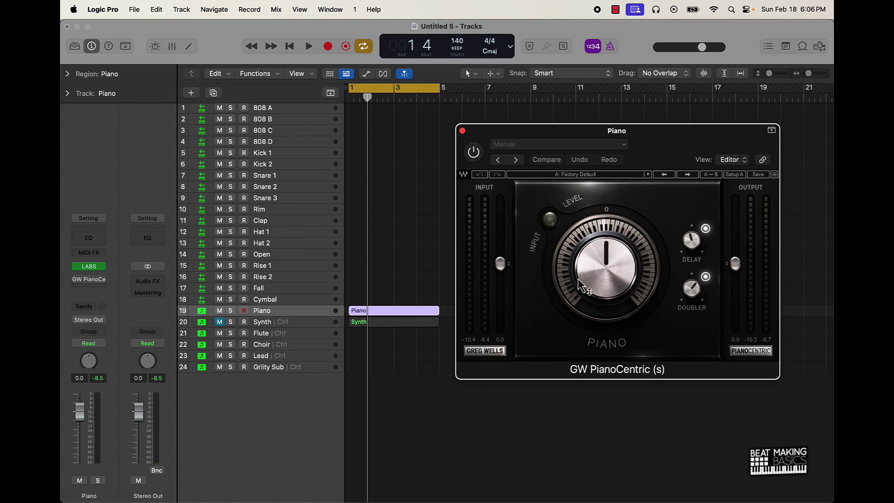
pyautogui.click(473, 152)
# Step: Set PianoCentric's large central knob to about -15.6 while the Piano track plays, and stop playback
pyautogui.press('space')
pyautogui.moveTo(590, 265); pyautogui.dragTo(568, 406)
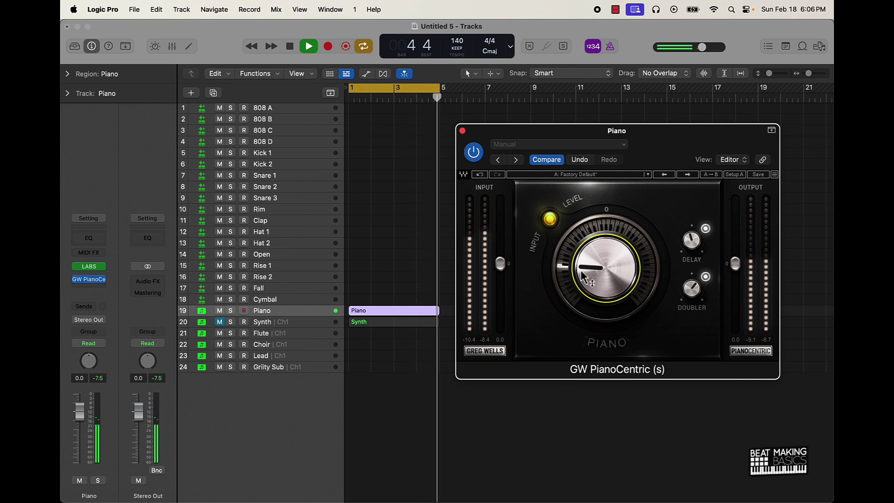
pyautogui.moveTo(585, 271); pyautogui.dragTo(598, 193)
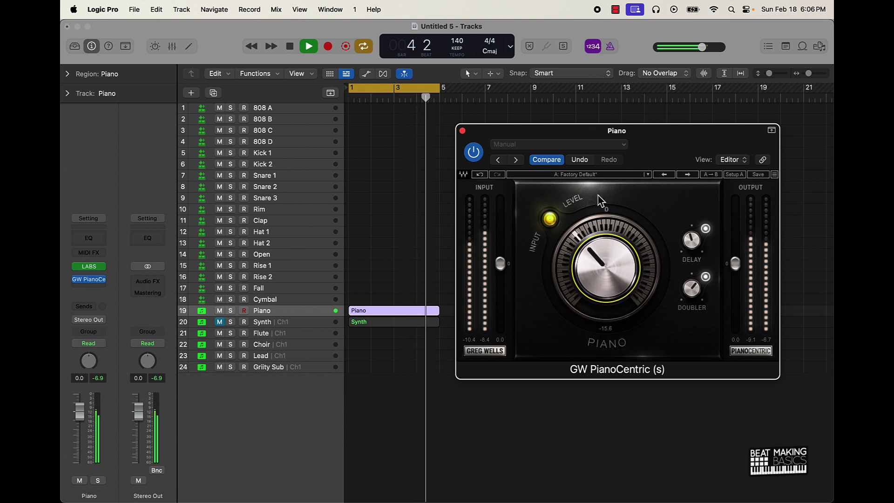
pyautogui.press('space')
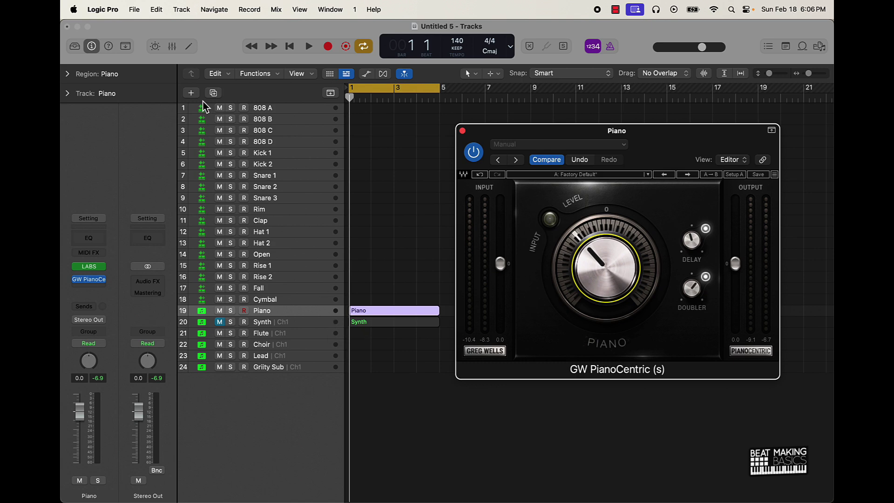
# Step: Create one new software instrument track using the Default Patch
pyautogui.click(191, 94)
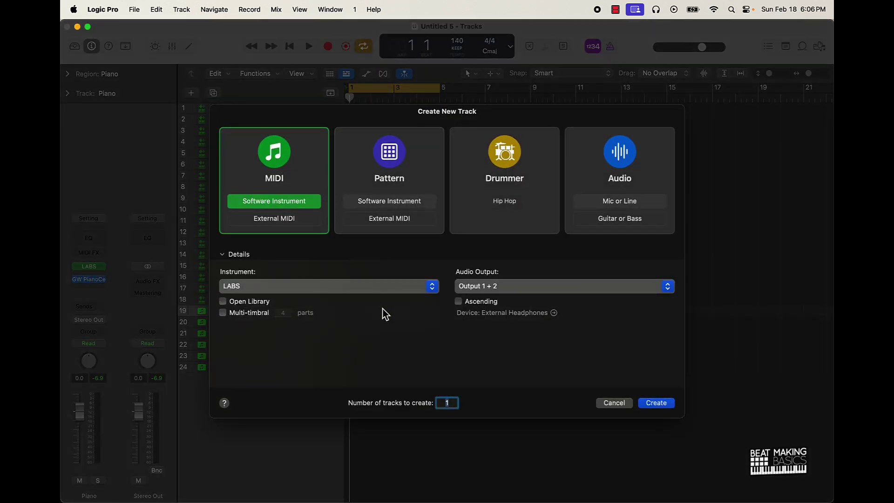
pyautogui.click(396, 287)
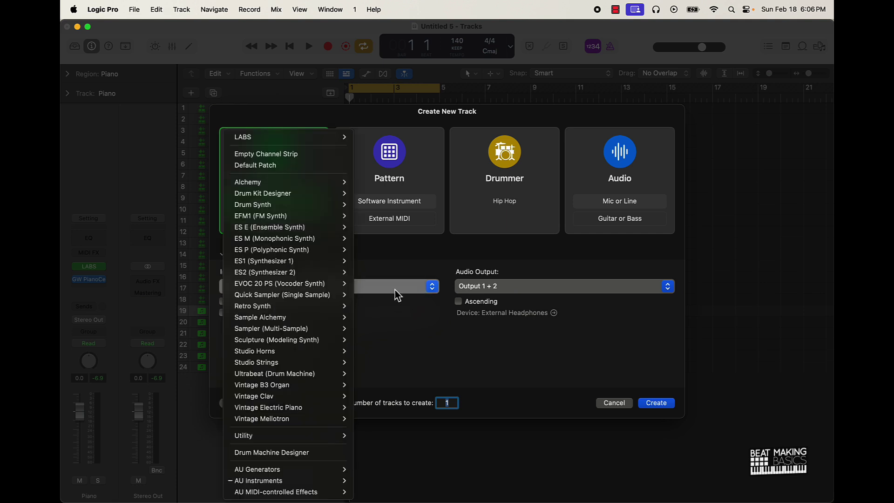
pyautogui.click(259, 166)
pyautogui.click(670, 406)
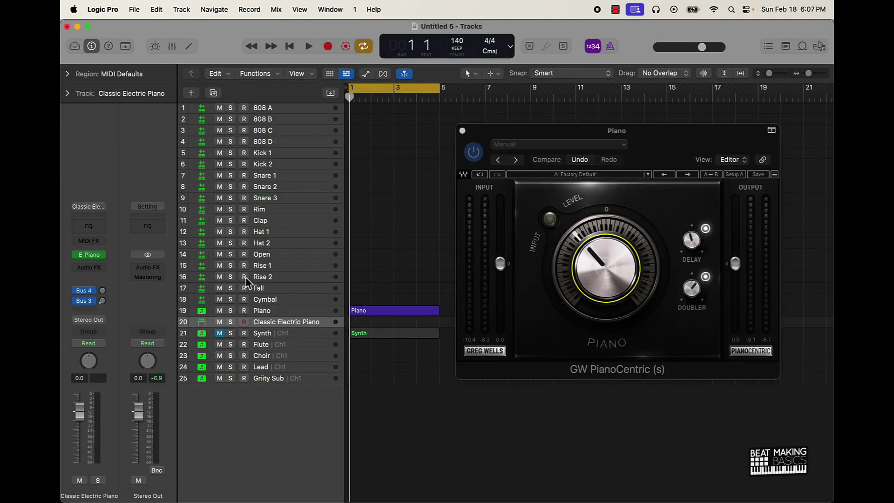
# Step: Load the Boesendorfer Grand Piano patch from the Library's Piano category on the new track
pyautogui.click(76, 45)
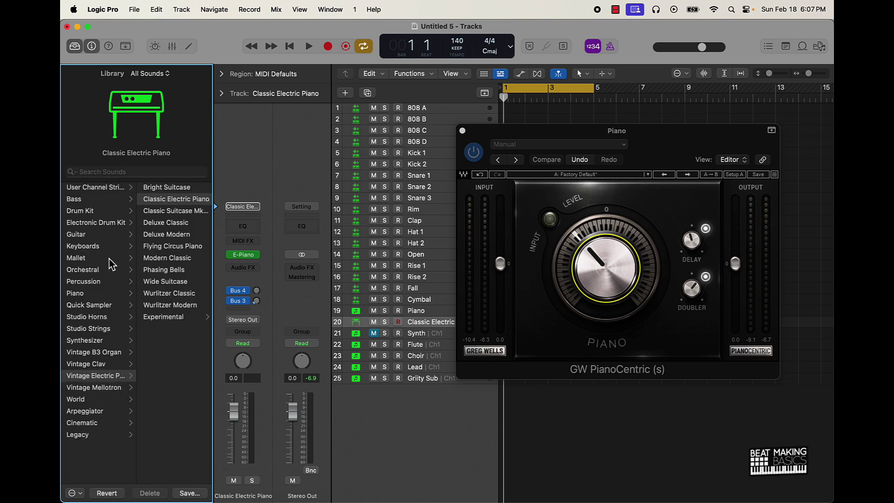
pyautogui.click(114, 290)
pyautogui.click(176, 188)
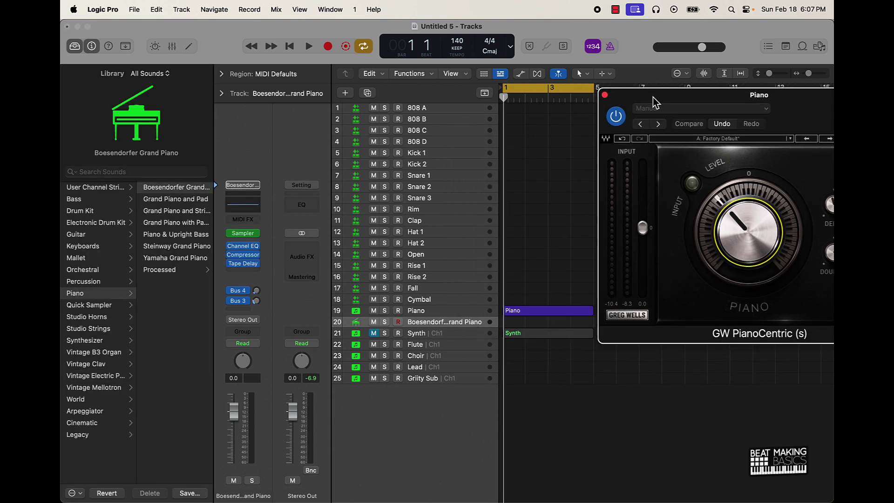
# Step: Copy the Piano region onto the Boesendorfer Grand Piano track, and mute the original Piano track
pyautogui.click(531, 313)
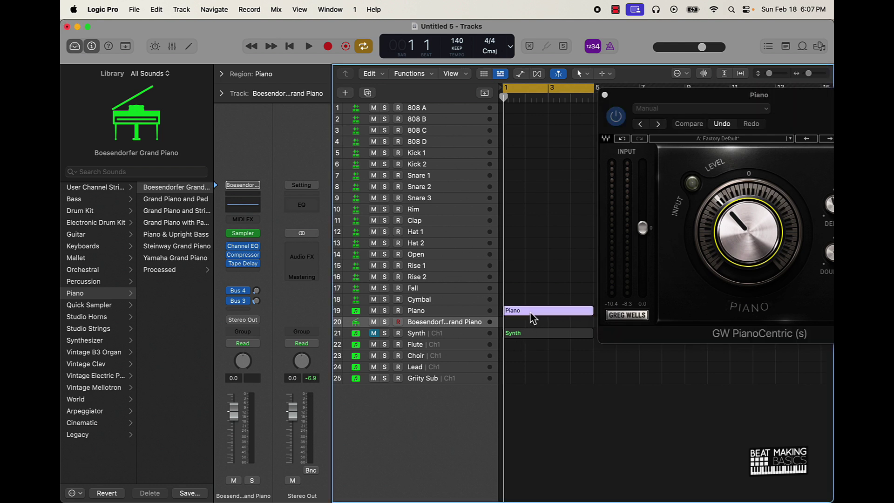
pyautogui.moveTo(531, 315); pyautogui.dragTo(533, 326)
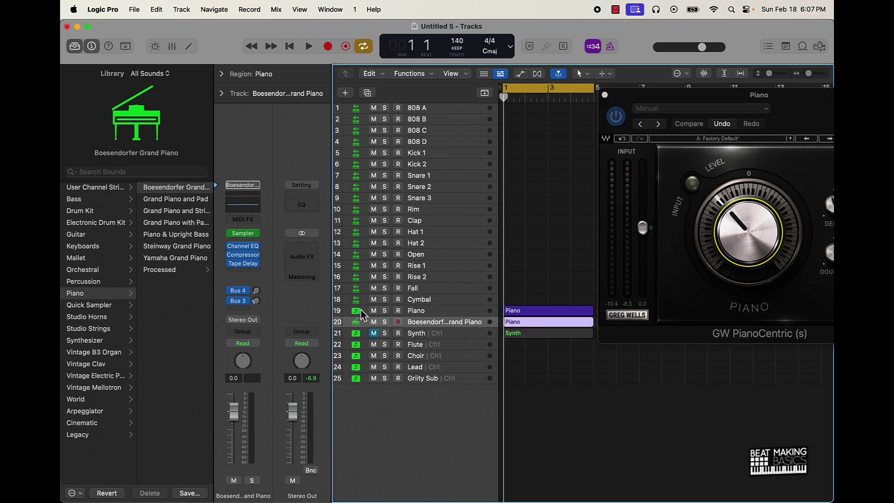
pyautogui.click(375, 311)
pyautogui.click(605, 95)
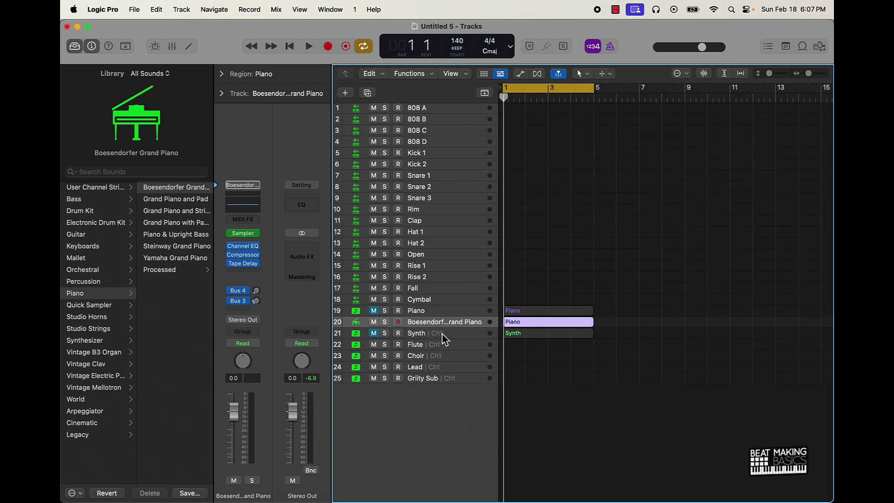
# Step: Play the copied region on the Boesendorfer Grand Piano track, and hide the Library while keeping the inspector shown
pyautogui.press('space')
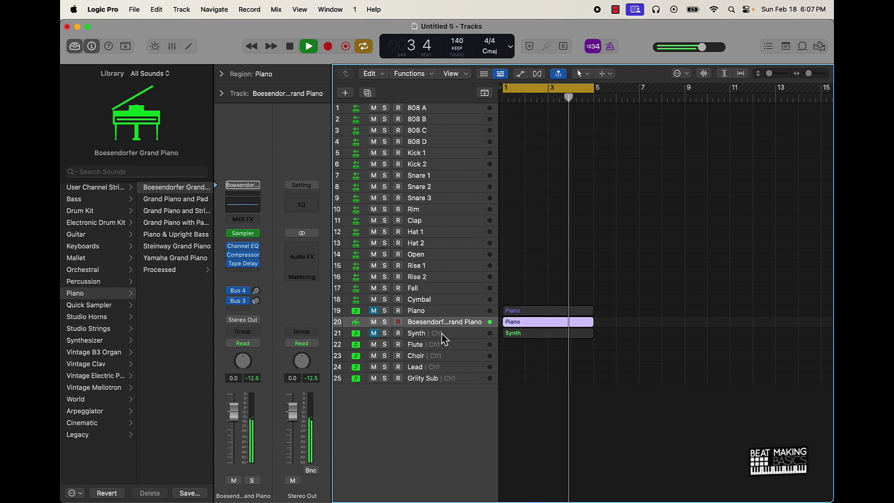
pyautogui.press('space')
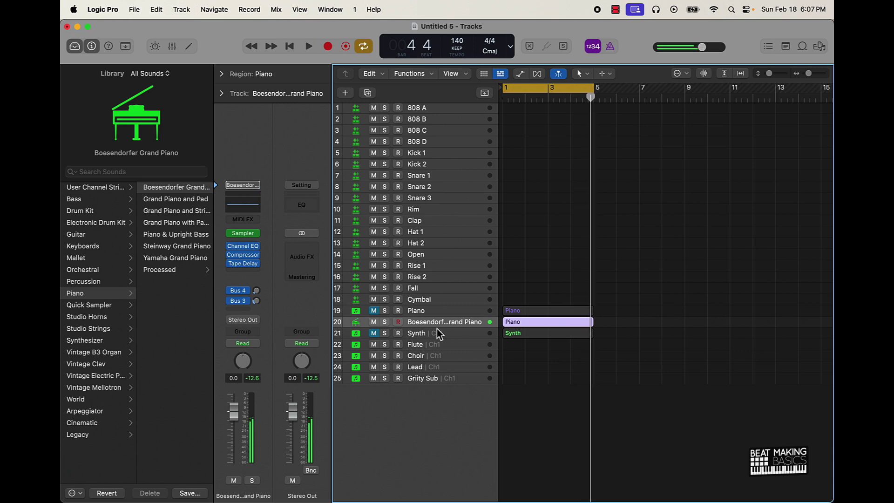
pyautogui.click(74, 46)
pyautogui.click(92, 46)
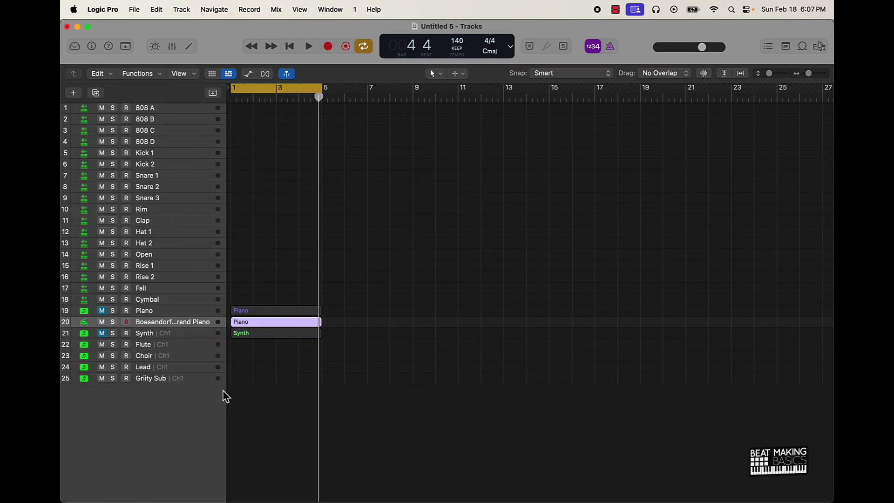
pyautogui.click(93, 48)
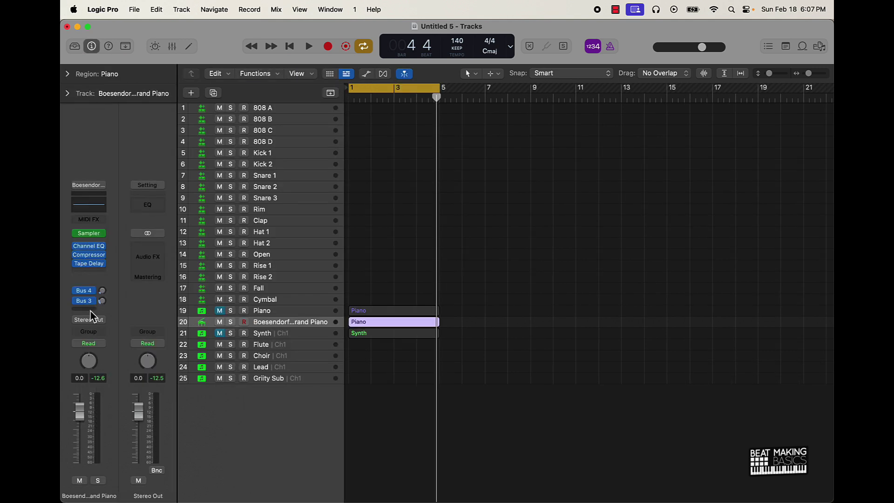
# Step: Insert stereo GW PianoCentric (s) after Tape Delay on the Boesendorfer Grand Piano track, with its window clear of the regions
pyautogui.click(98, 275)
pyautogui.moveTo(155, 291)
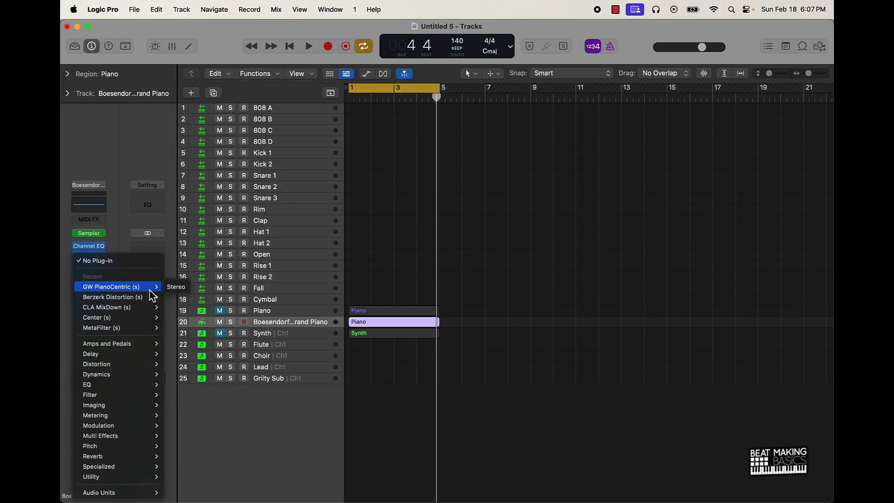
pyautogui.click(170, 287)
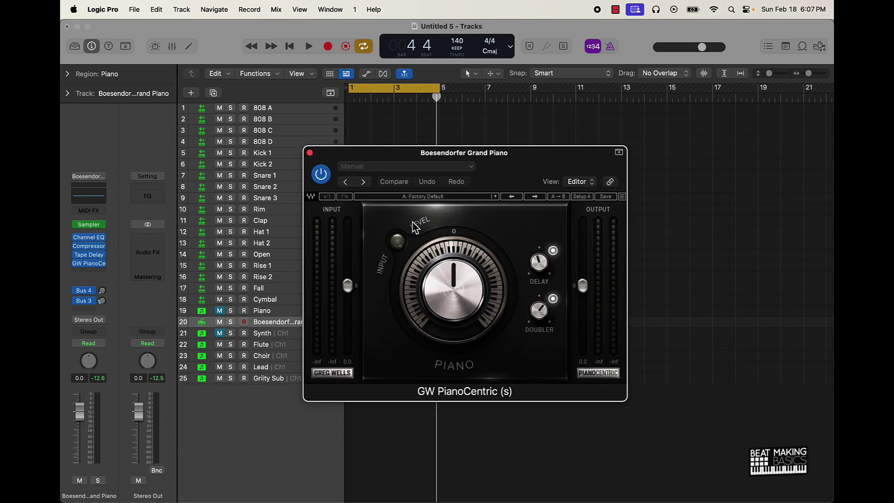
pyautogui.moveTo(507, 160); pyautogui.dragTo(685, 120)
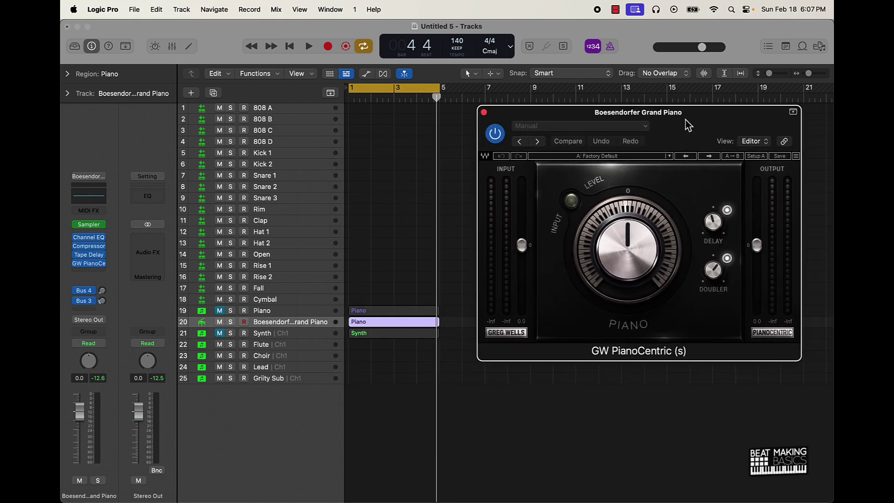
# Step: During playback, turn the main PianoCentric knob far clockwise and compare the Boesendorfer Grand Piano with the plug-in bypassed and enabled
pyautogui.press('space')
pyautogui.moveTo(639, 236); pyautogui.dragTo(612, 117)
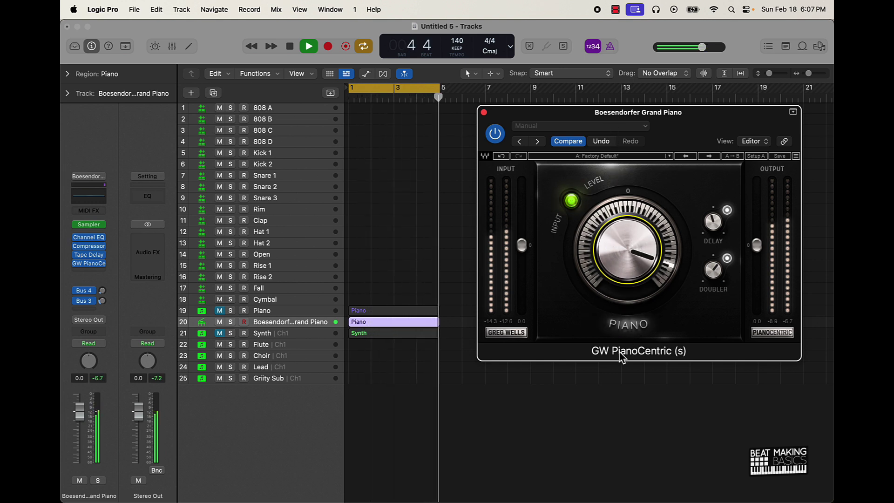
pyautogui.click(495, 134)
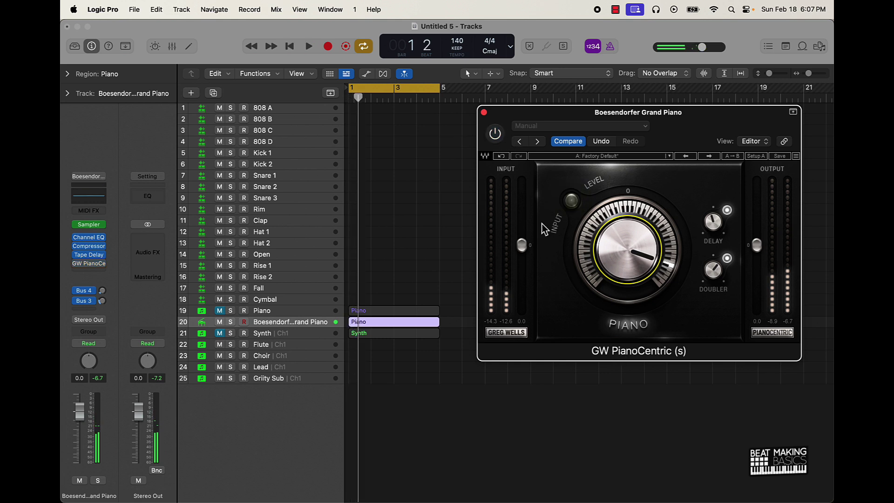
pyautogui.press('space')
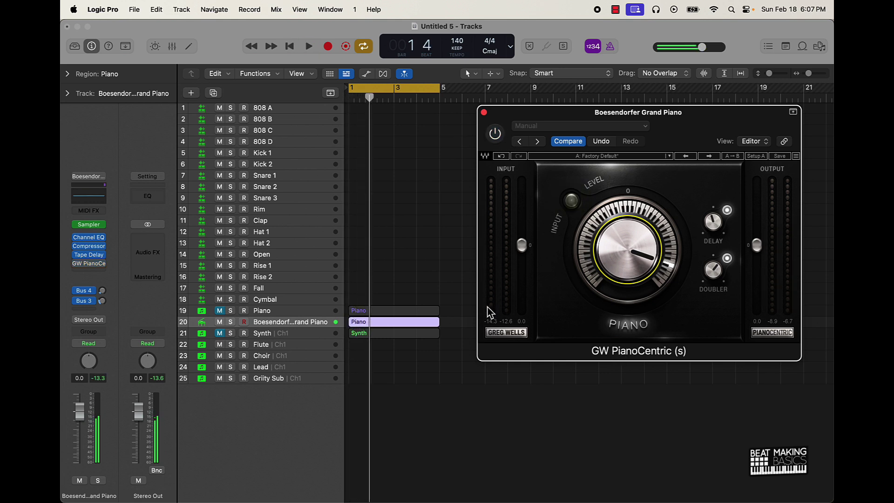
pyautogui.click(495, 133)
pyautogui.press('space')
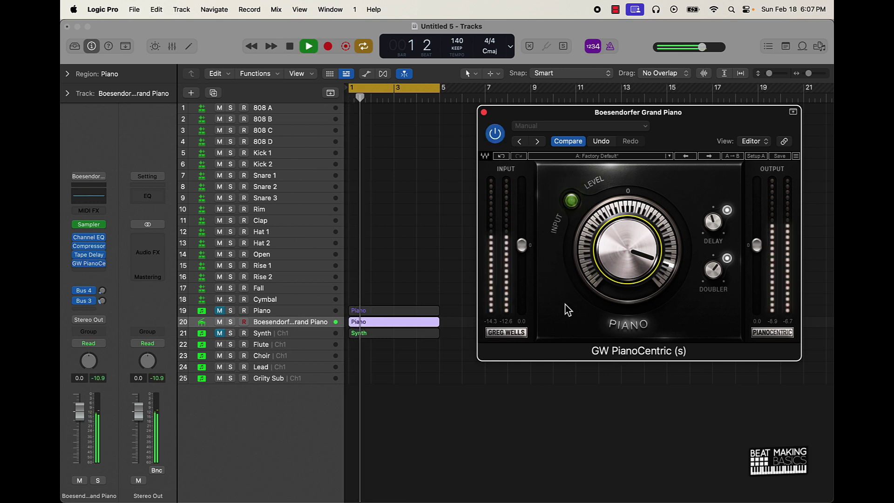
pyautogui.press('space')
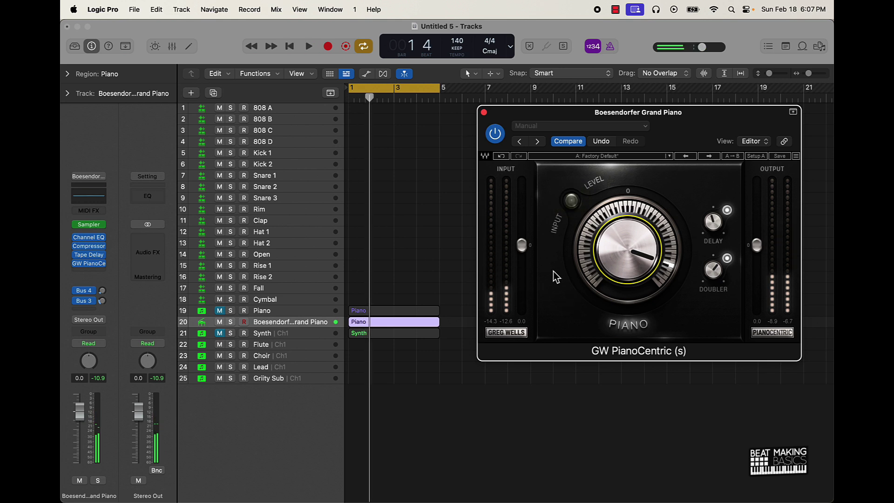
# Step: Mute the Boesendorfer Grand Piano track, close its plug-in window, and unmute the original Piano track
pyautogui.click(221, 322)
pyautogui.click(484, 113)
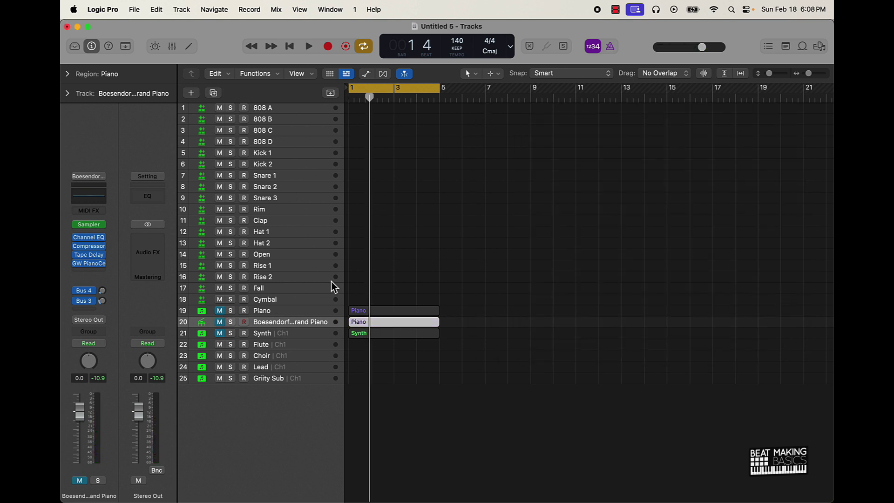
pyautogui.click(294, 313)
pyautogui.click(220, 311)
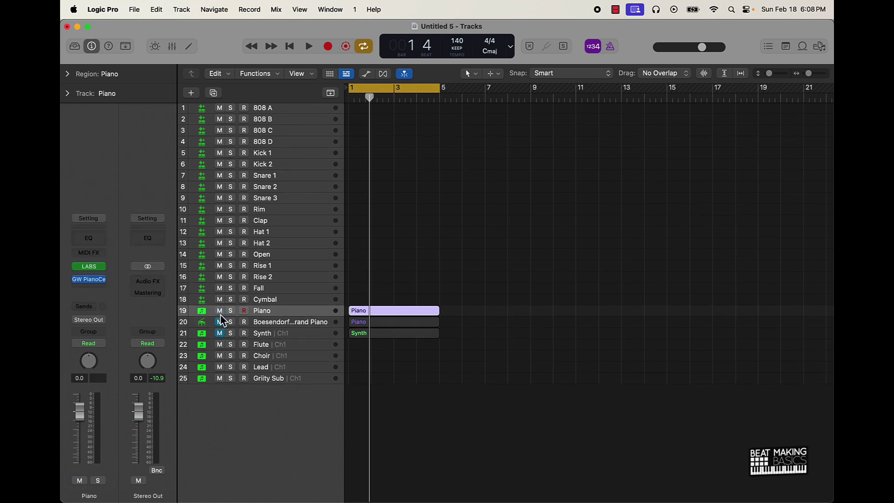
# Step: Open GW PianoCentric on the Piano track, bring its window fully into view, and list its AU presets
pyautogui.click(91, 280)
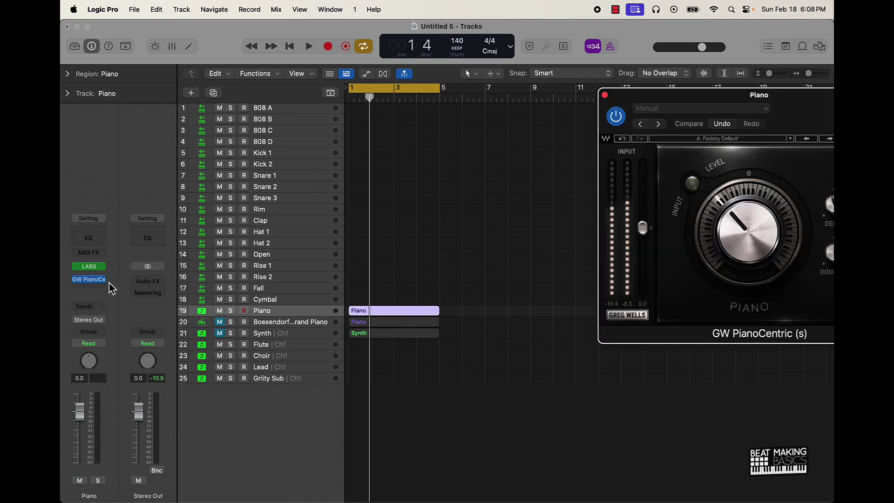
pyautogui.moveTo(811, 119); pyautogui.dragTo(677, 127)
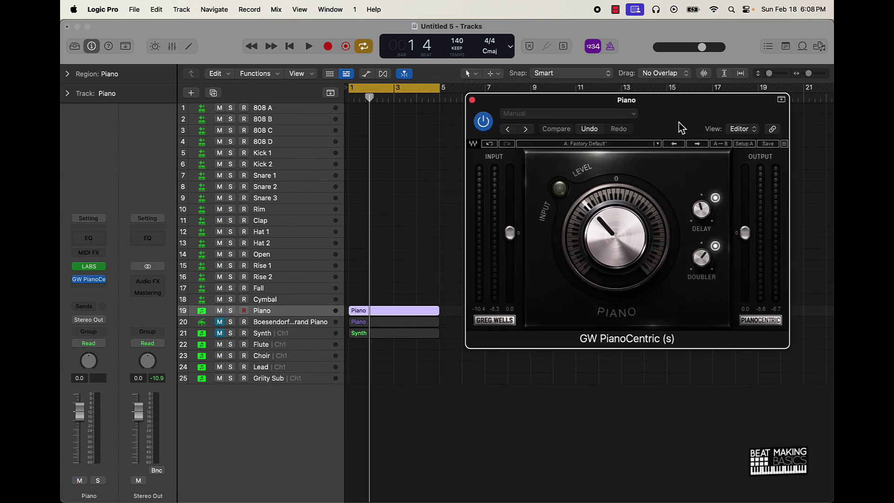
pyautogui.click(536, 114)
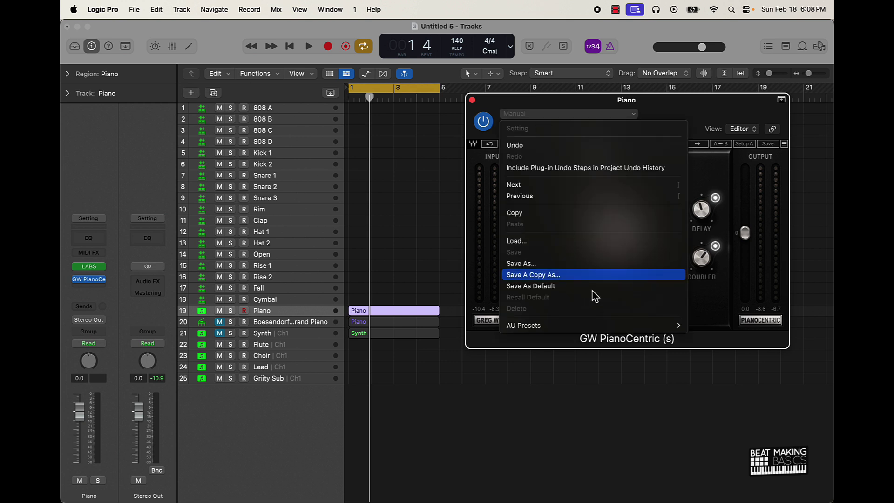
pyautogui.moveTo(633, 325)
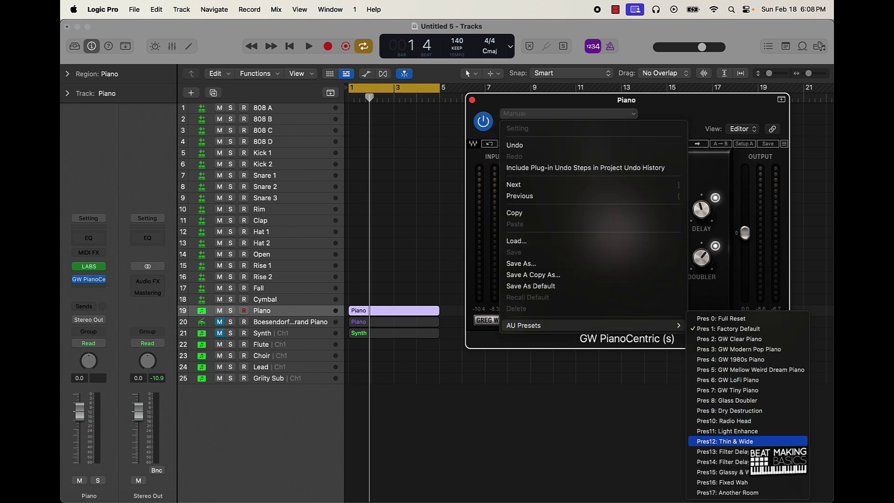
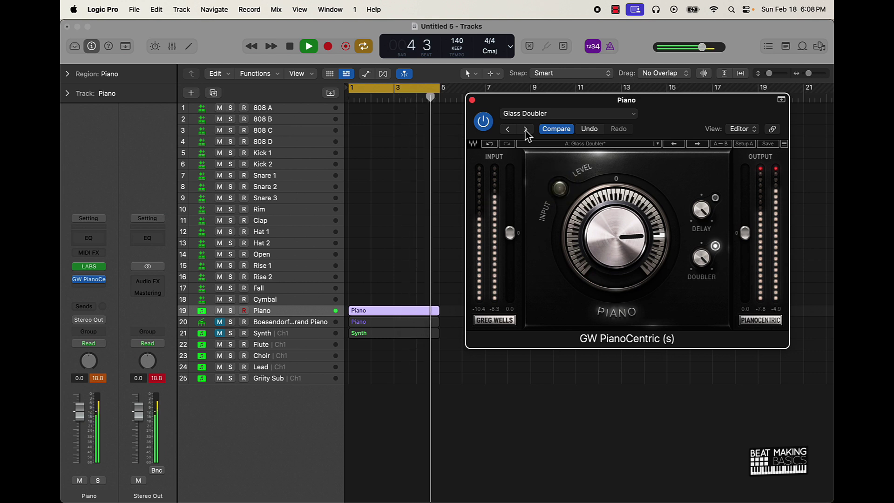
# Step: Audition the PianoCentric presets from Dry Destruction through Fixed Wah one after another while the Piano region plays
pyautogui.click(526, 129)
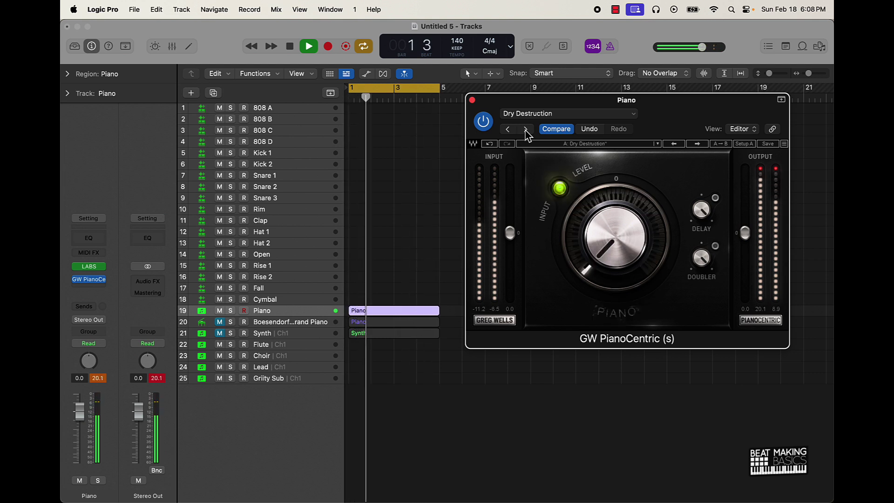
pyautogui.click(526, 129)
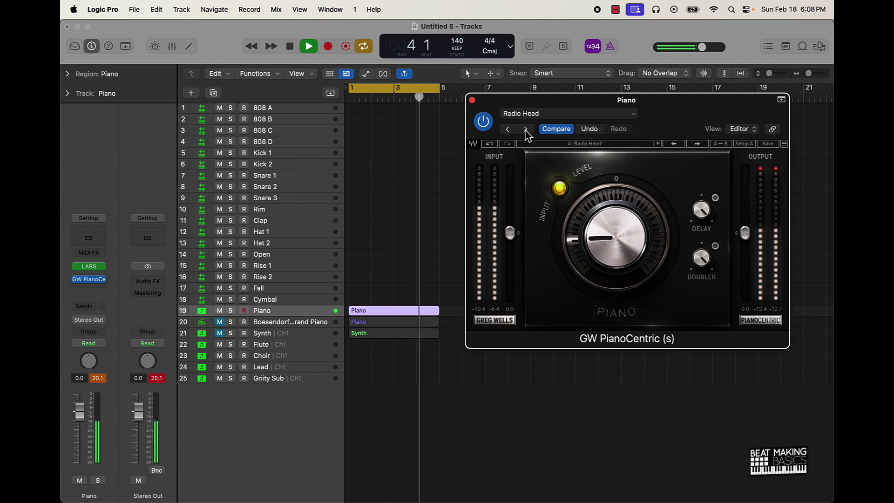
pyautogui.click(526, 129)
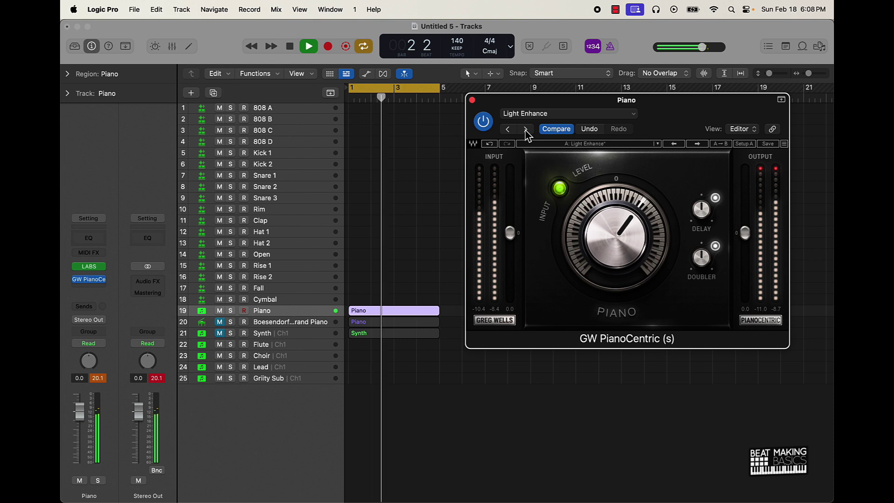
pyautogui.click(526, 130)
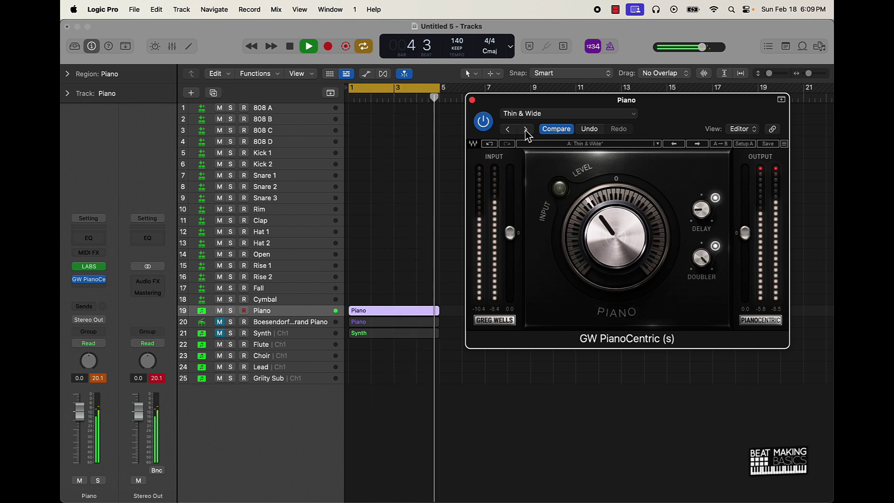
pyautogui.click(526, 130)
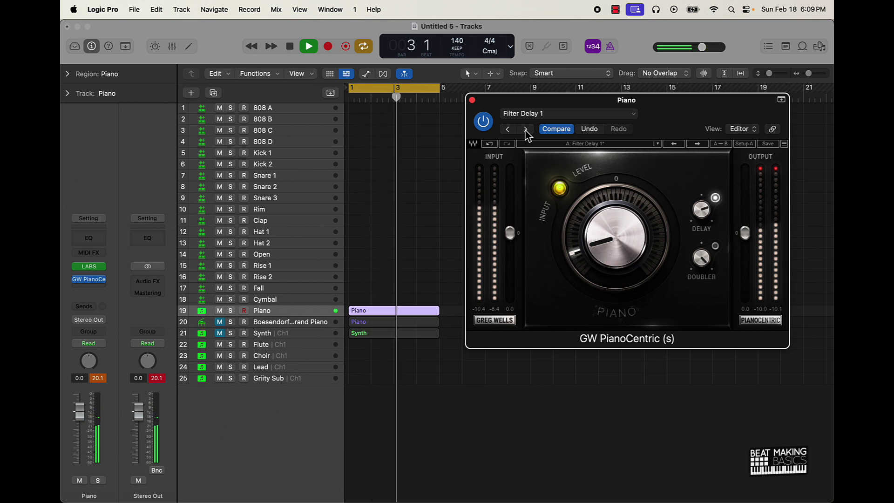
pyautogui.click(527, 129)
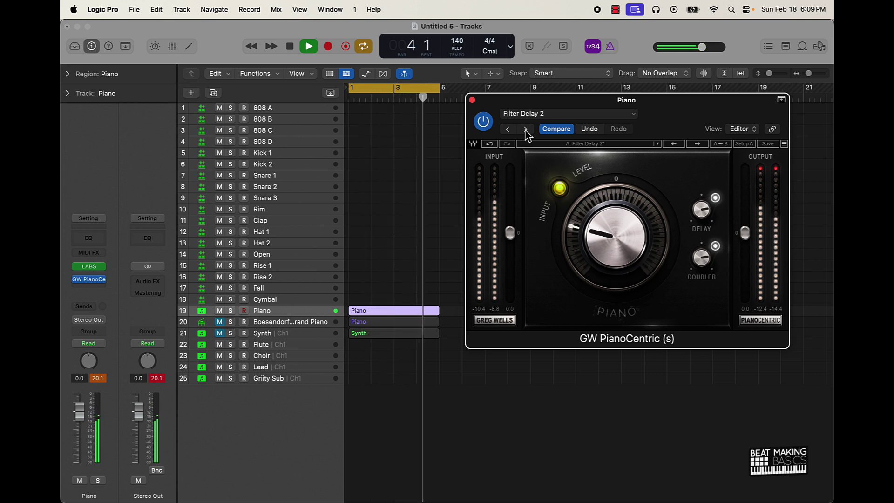
pyautogui.click(526, 129)
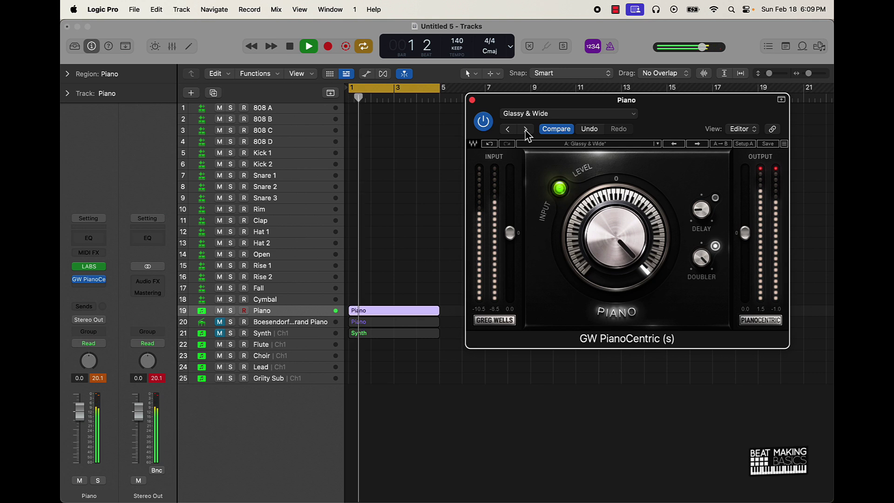
pyautogui.click(526, 130)
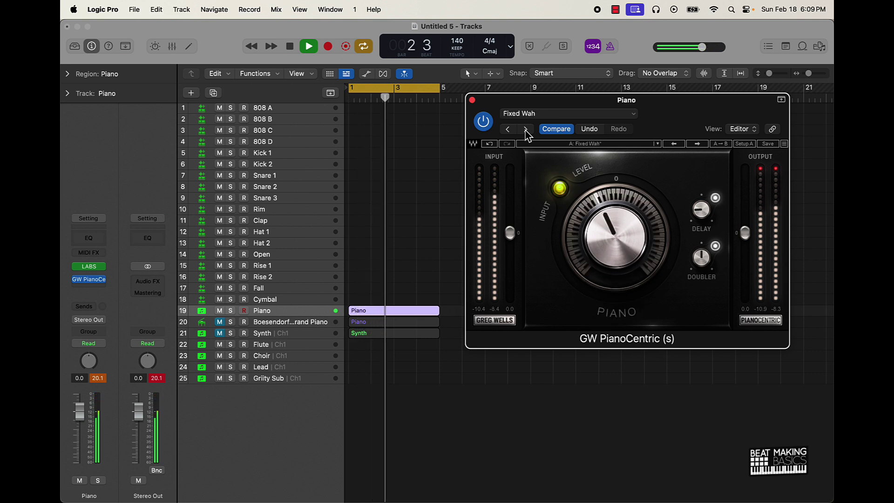
# Step: Load the Another Room AU preset, listen to it on the Piano region, and stop playback
pyautogui.click(532, 114)
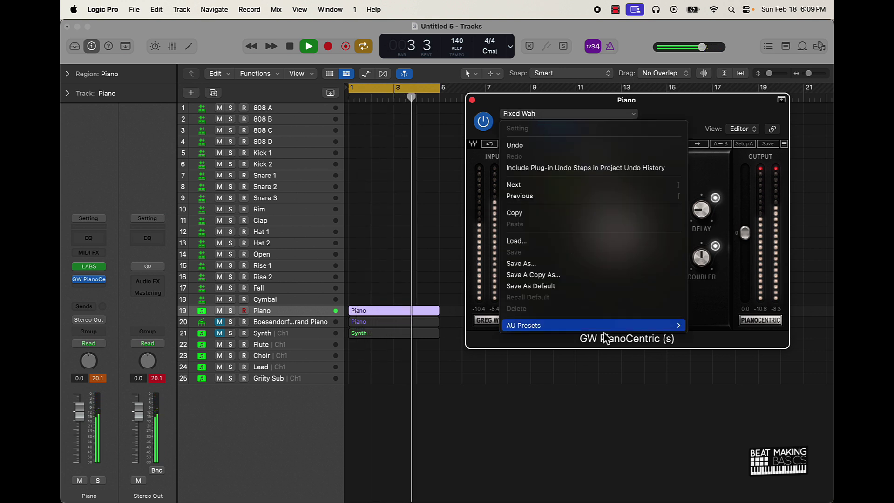
pyautogui.moveTo(638, 327)
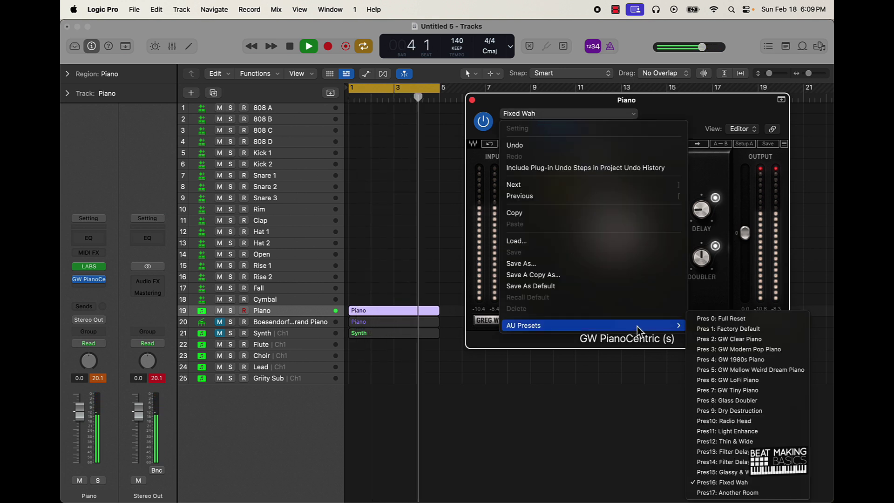
pyautogui.click(736, 494)
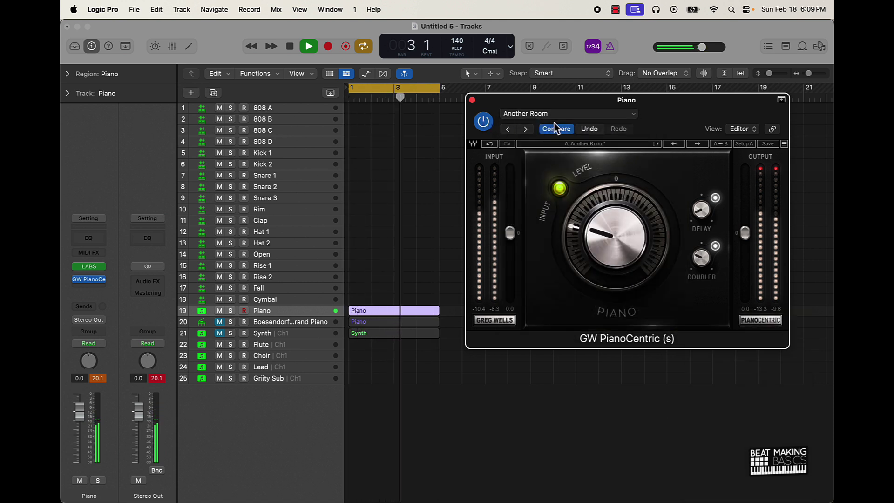
pyautogui.press('space')
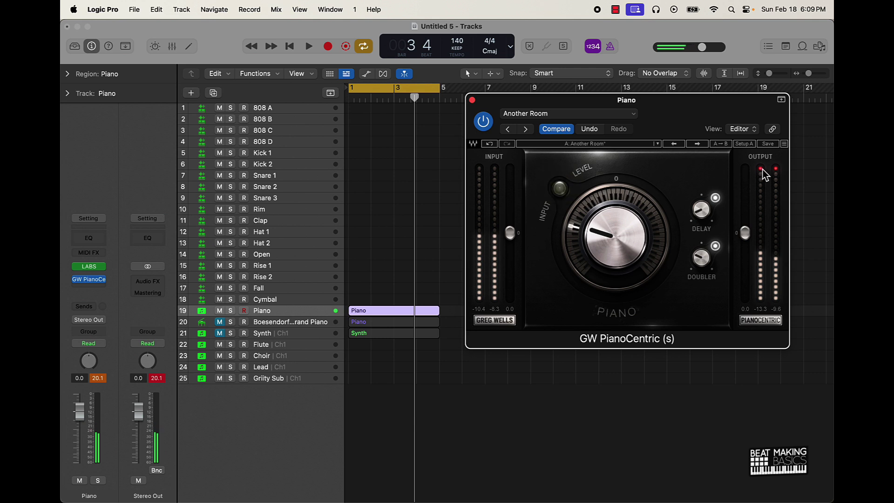
# Step: Bypass GW PianoCentric, clear the peak level displays, and close the plug-in window
pyautogui.click(484, 120)
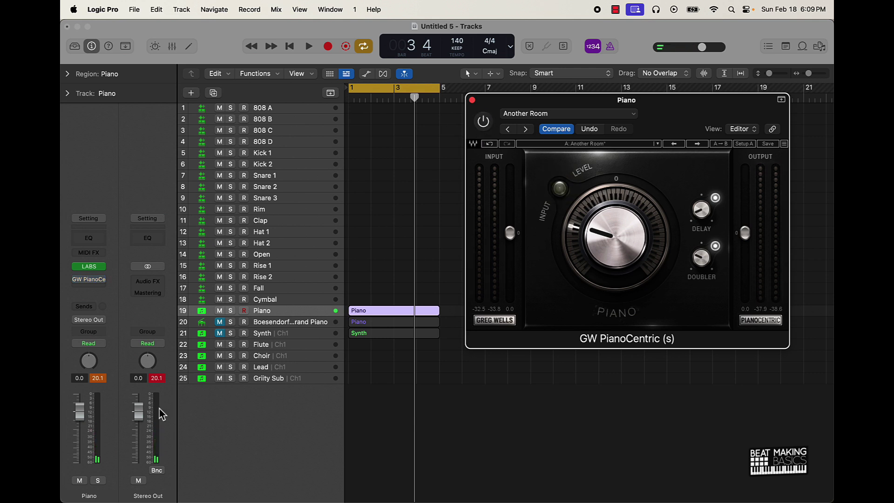
pyautogui.click(99, 378)
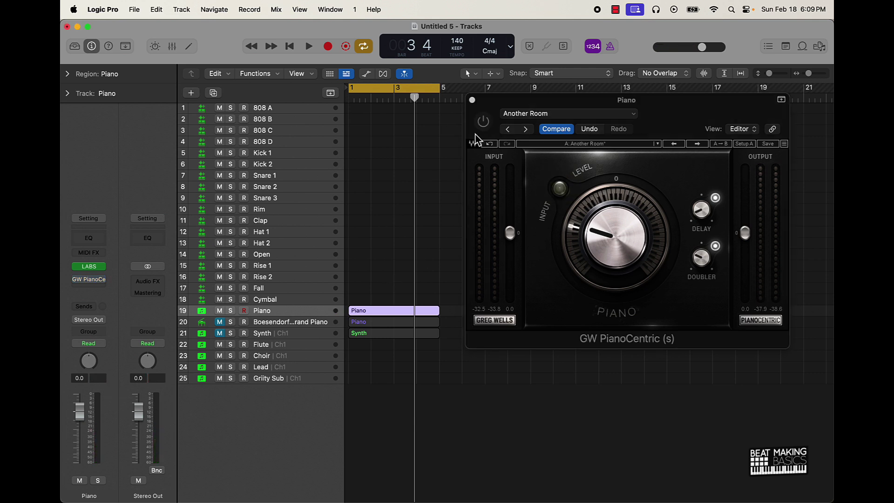
pyautogui.click(472, 100)
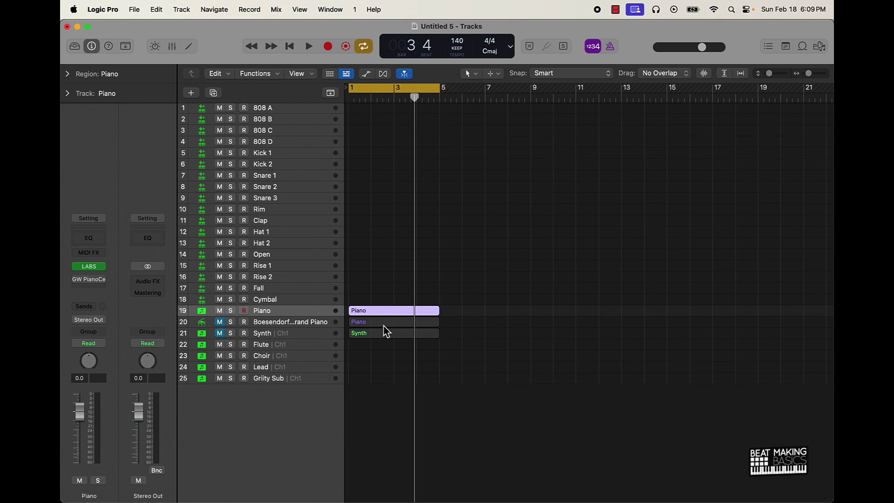
# Step: Reopen and re-enable GW PianoCentric on the Piano track, and look through its AU presets while keeping Another Room loaded
pyautogui.moveTo(84, 285)
pyautogui.click(88, 282)
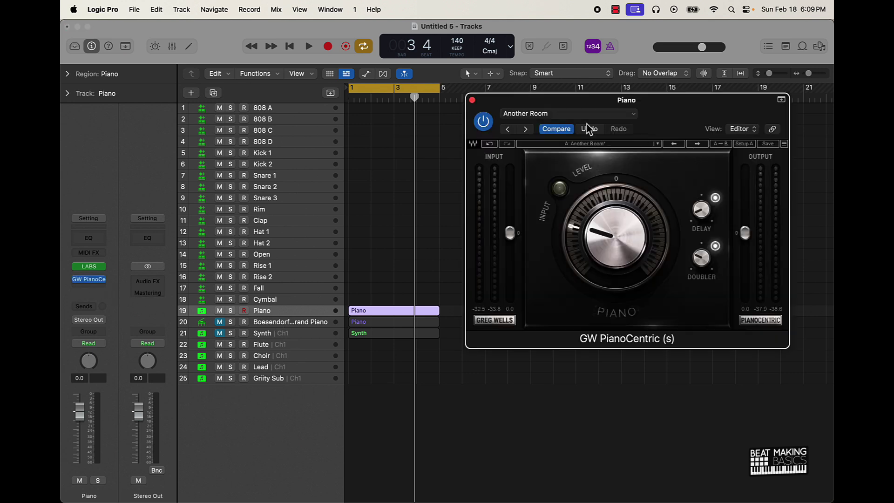
pyautogui.click(565, 116)
pyautogui.moveTo(679, 326)
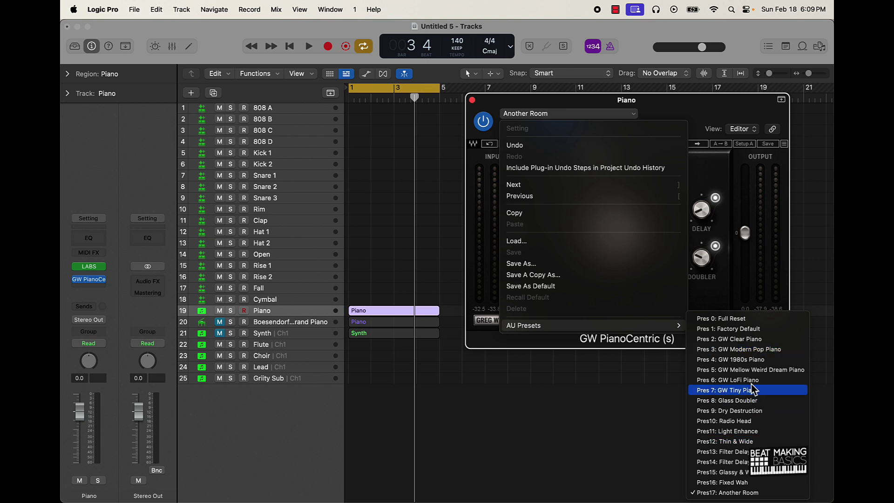
pyautogui.click(492, 98)
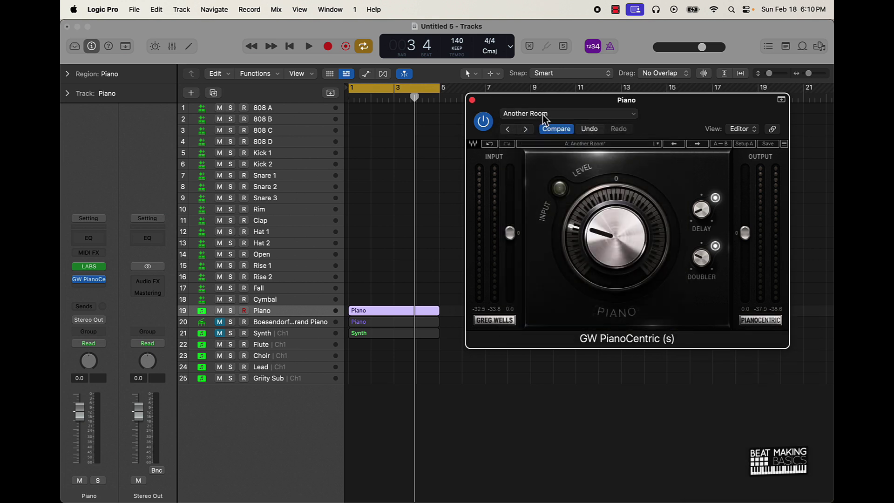